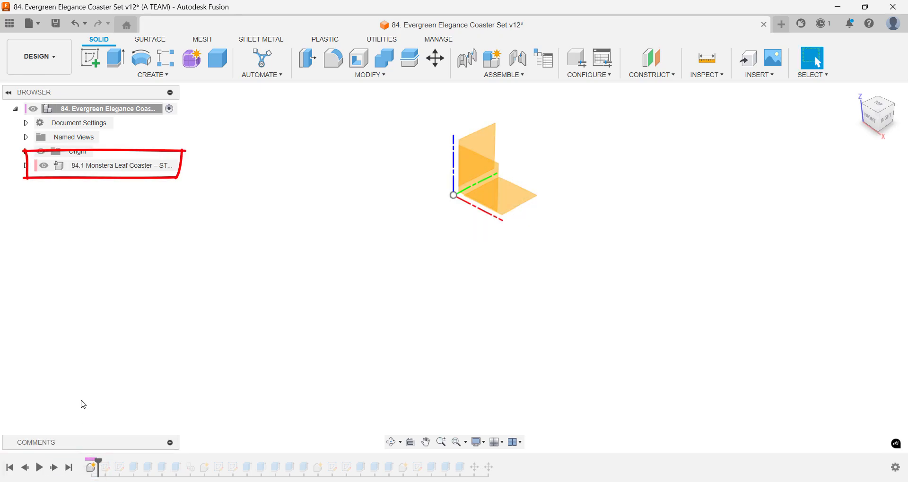
text(s)
text(new)
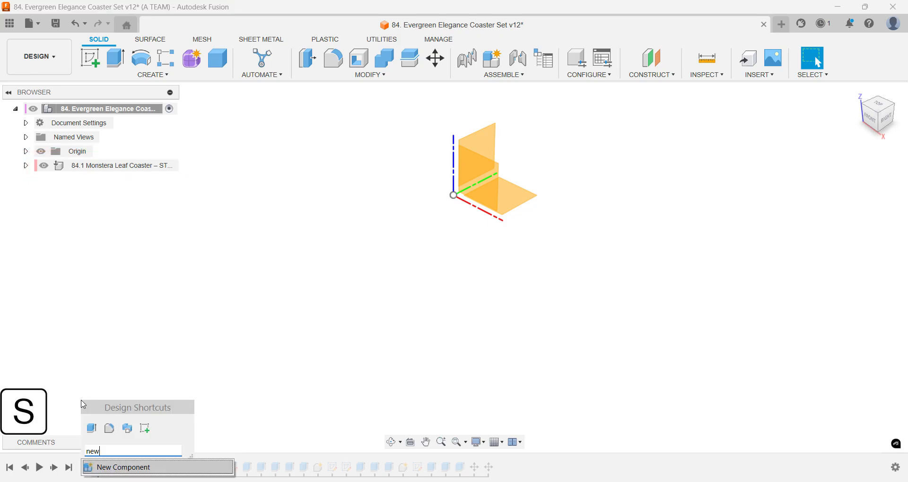
key(Return)
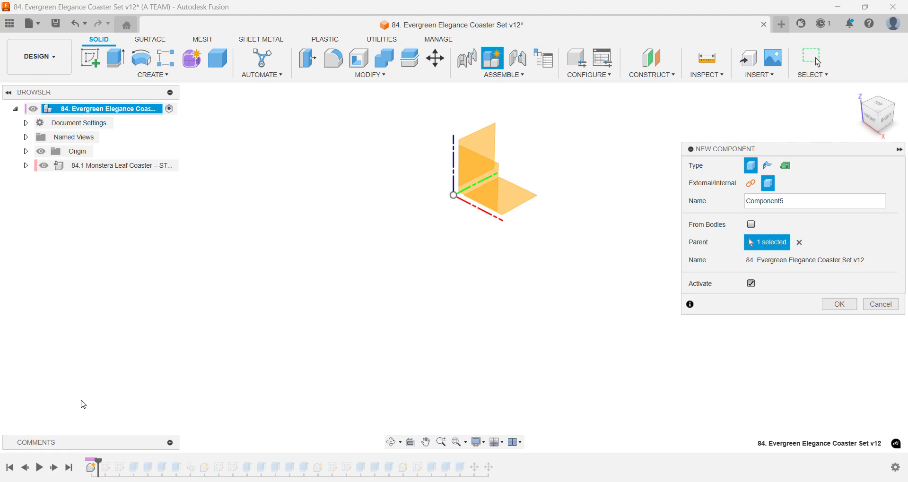
key(Escape)
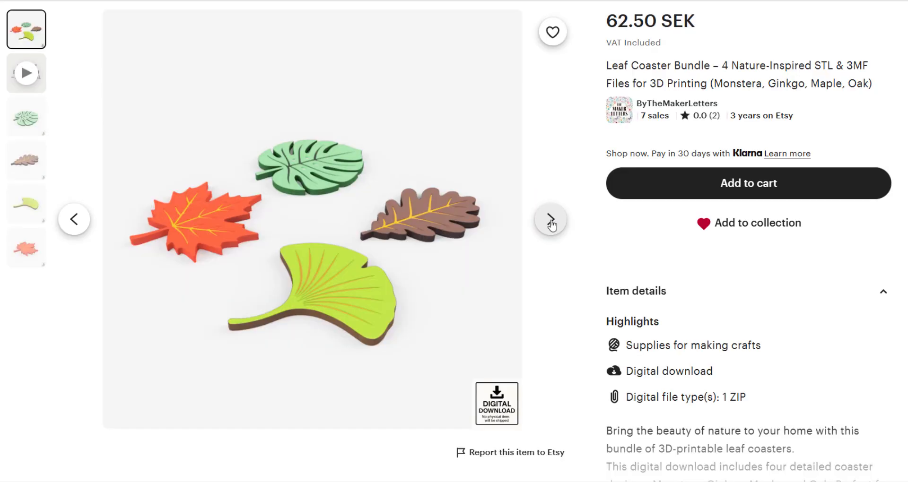
- Look through the product images of the Leaf Coaster Bundle listing on Etsy
click(550, 219)
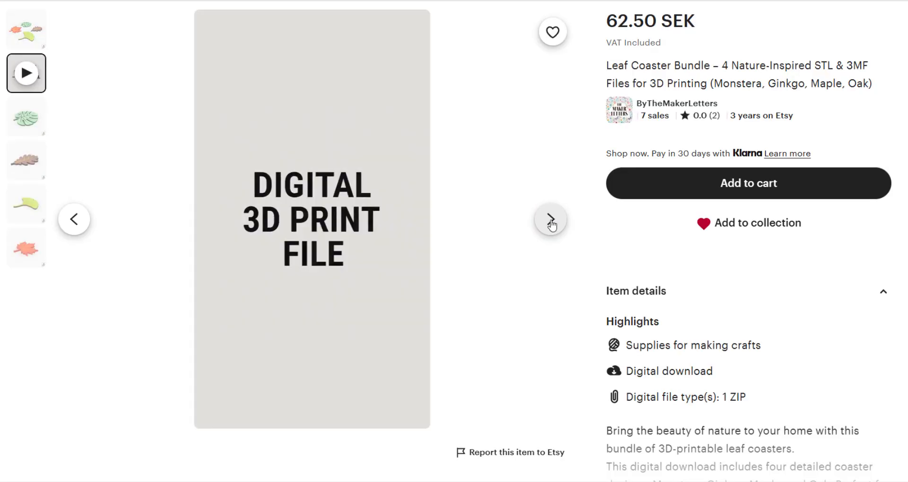
click(551, 221)
click(551, 223)
click(551, 223)
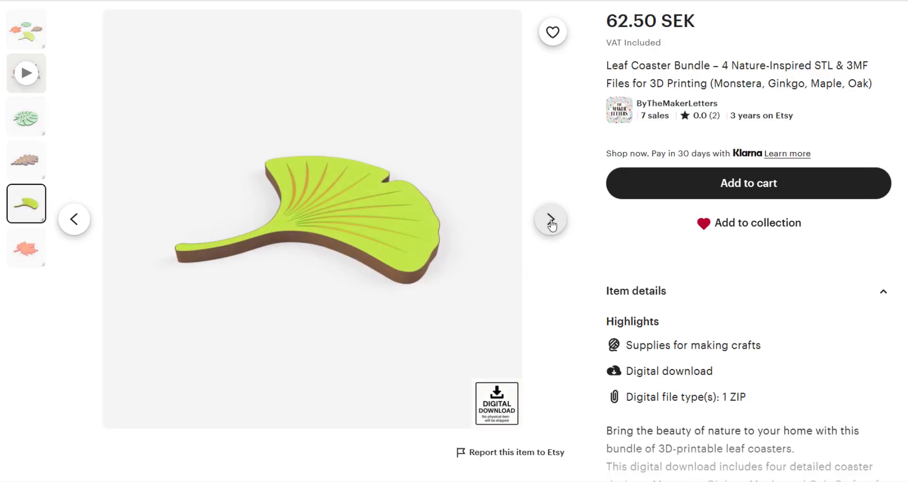
click(551, 223)
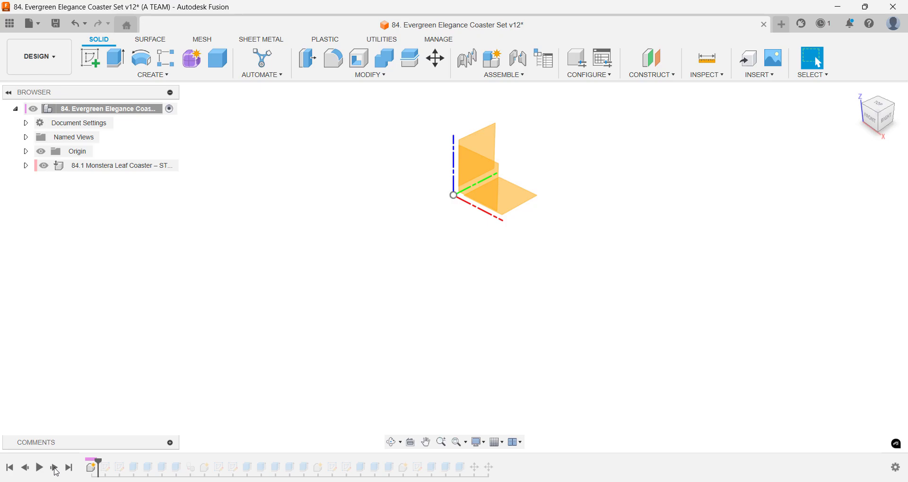
- Step the design history forward through the circle sketch, the leaf sketch and the first extrusion, inspecting the circle's diameter
click(55, 469)
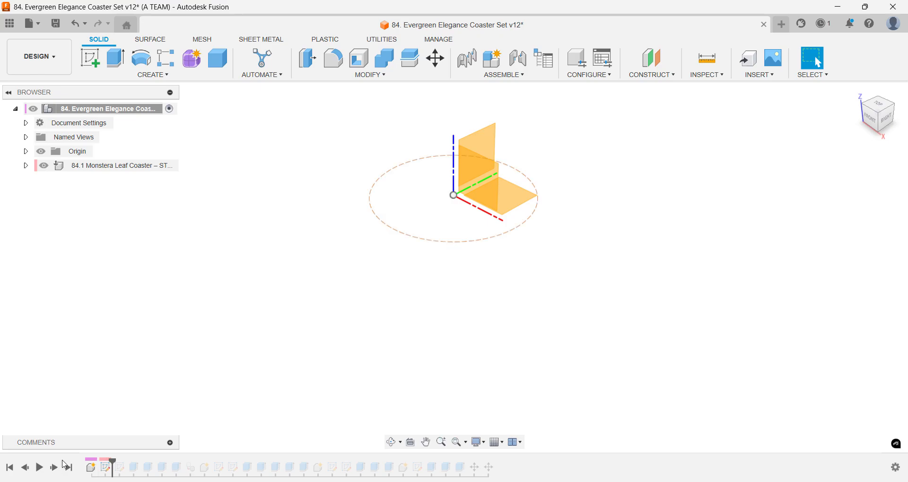
click(399, 235)
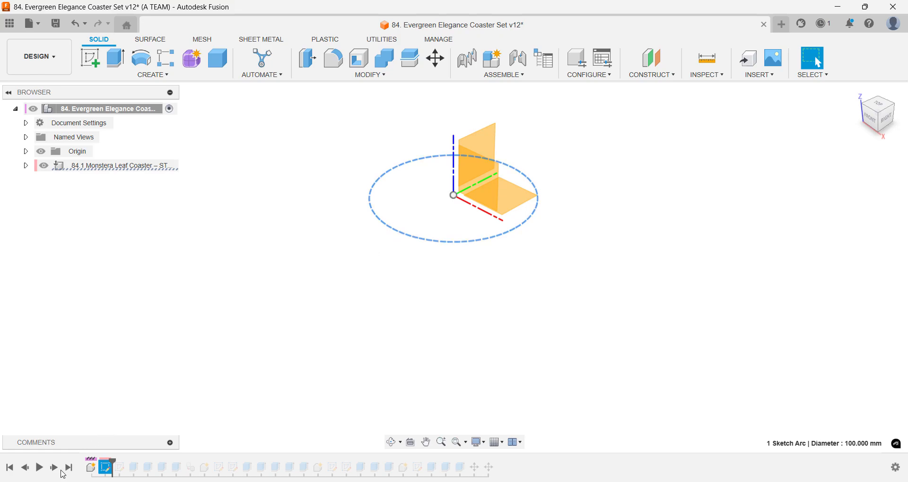
key(Escape)
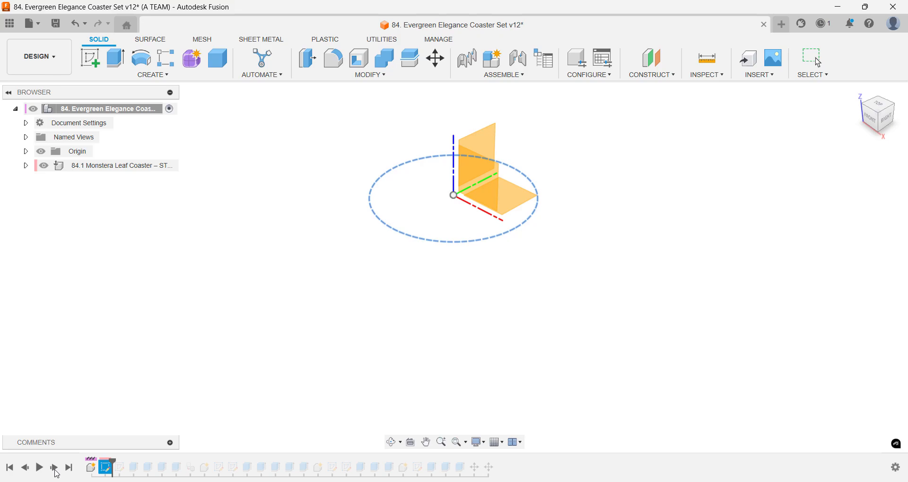
click(55, 469)
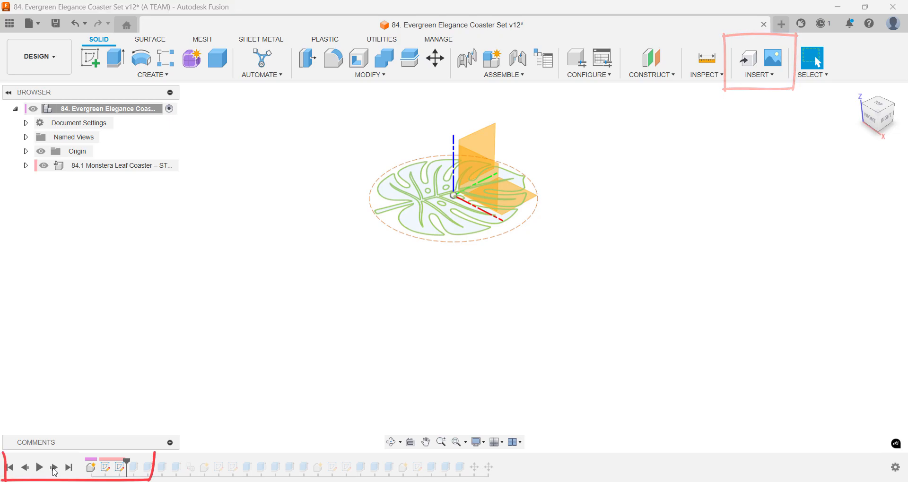
click(54, 469)
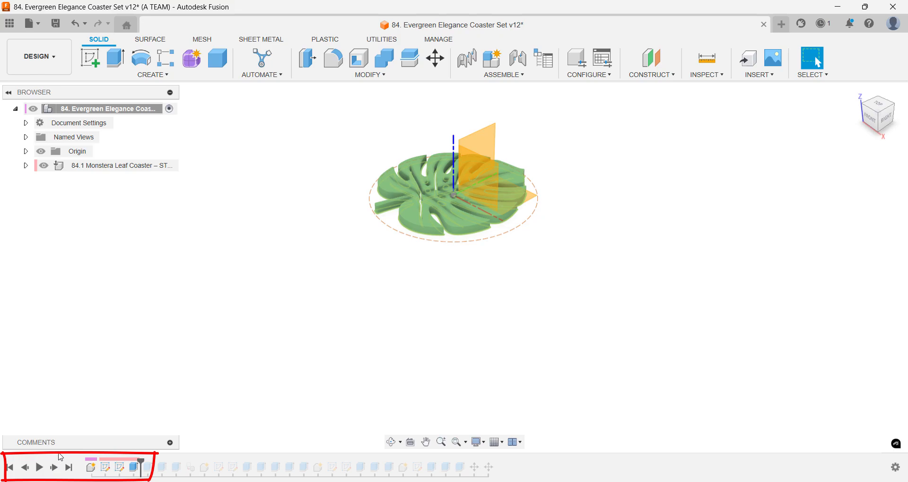
text(s)
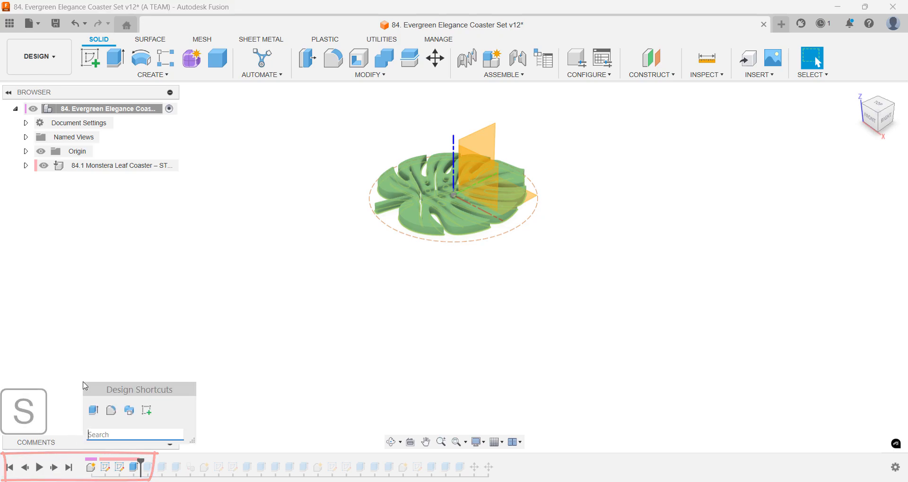
text(ex)
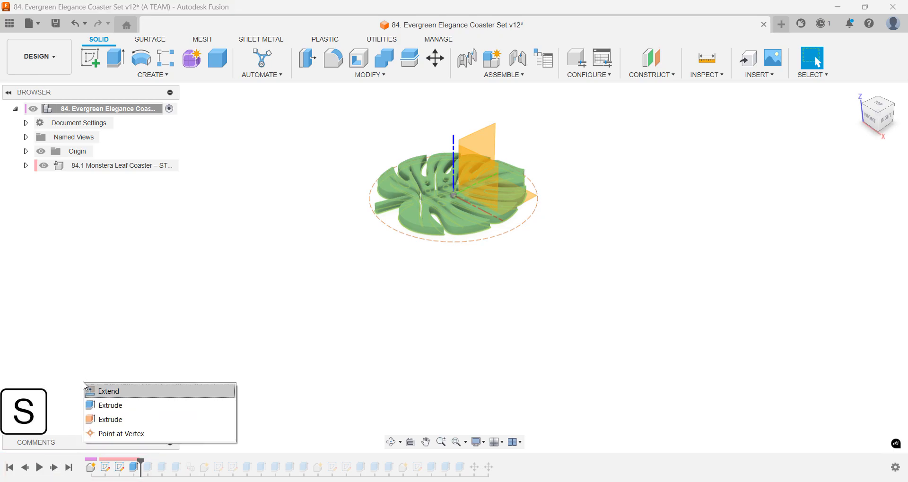
key(Down)
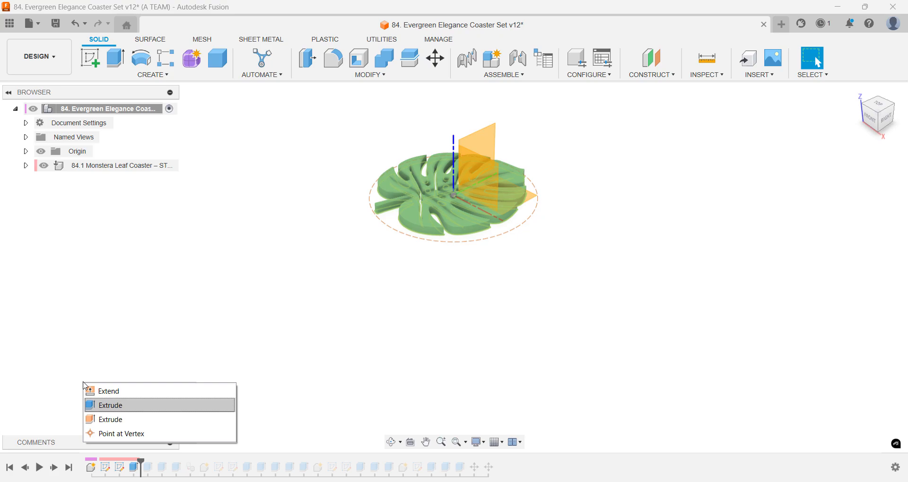
key(Return)
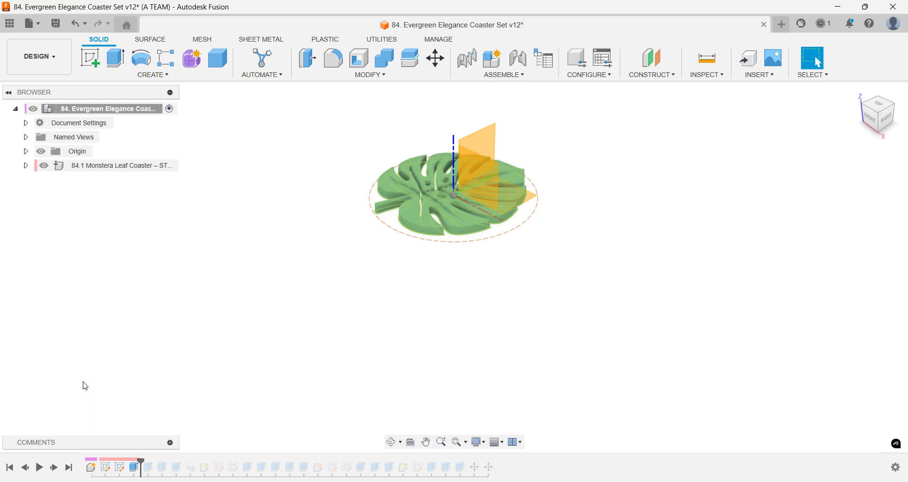
- Step the design history forward through the remaining three extrusions of the Monstera leaf coaster
click(53, 471)
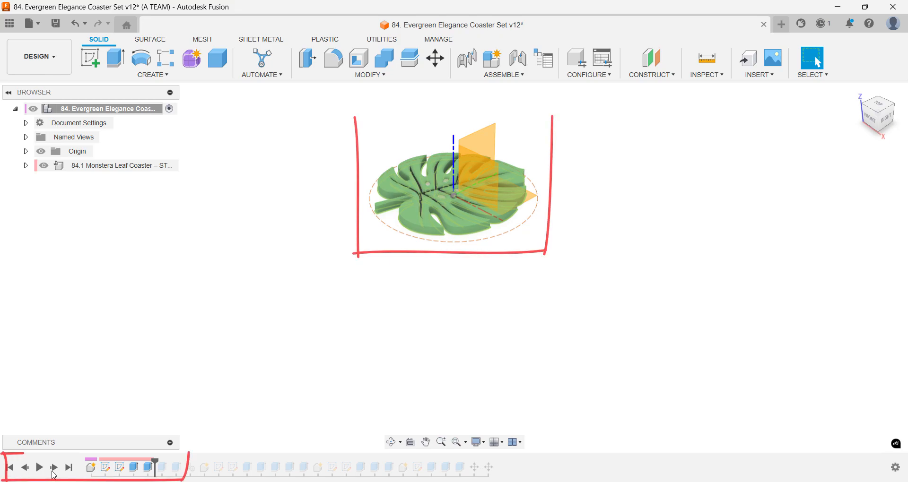
click(53, 471)
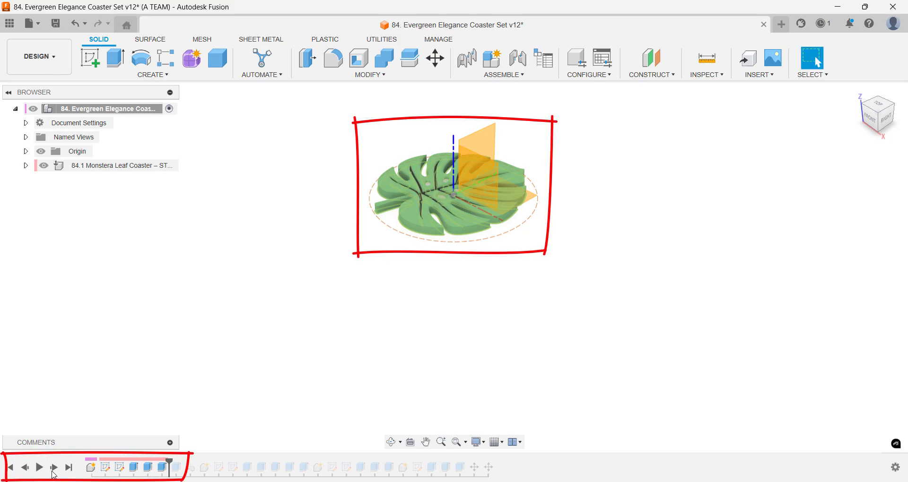
click(53, 470)
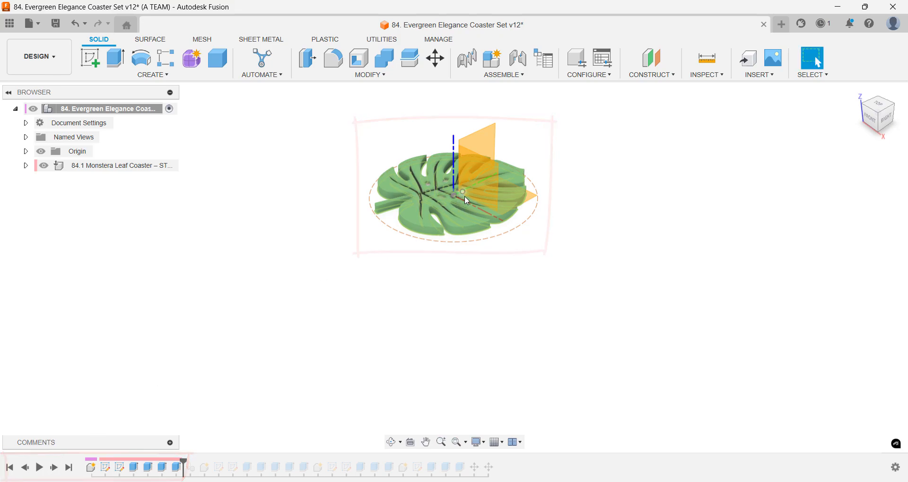
- Hide all sketches of the 84.1 Monstera Leaf Coaster component and expand its list of bodies
scroll(467, 199, up, 5)
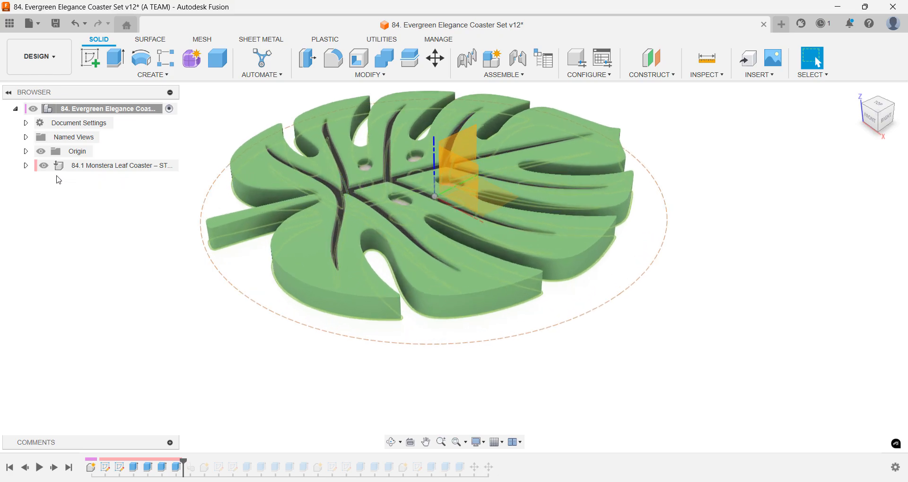
click(26, 165)
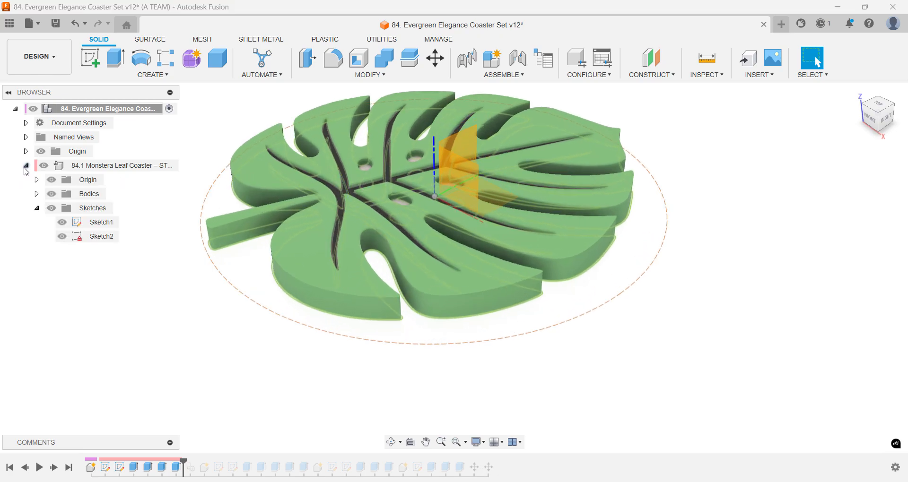
click(51, 208)
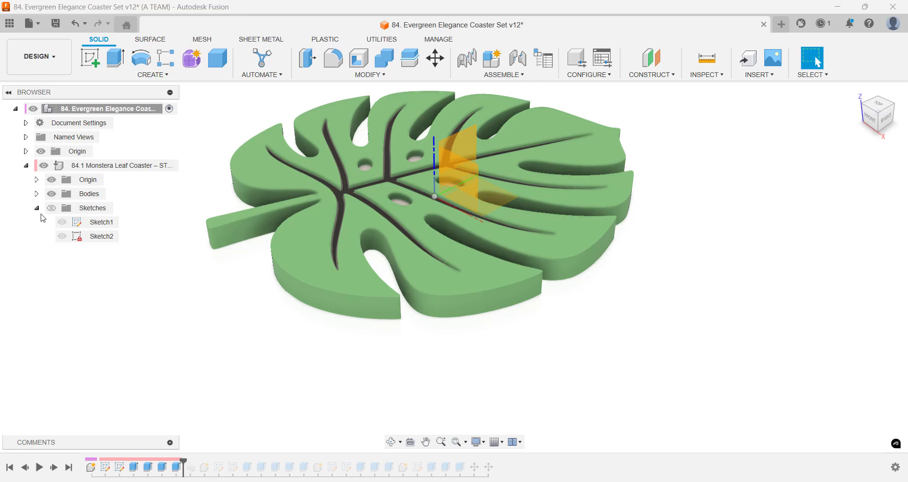
click(37, 193)
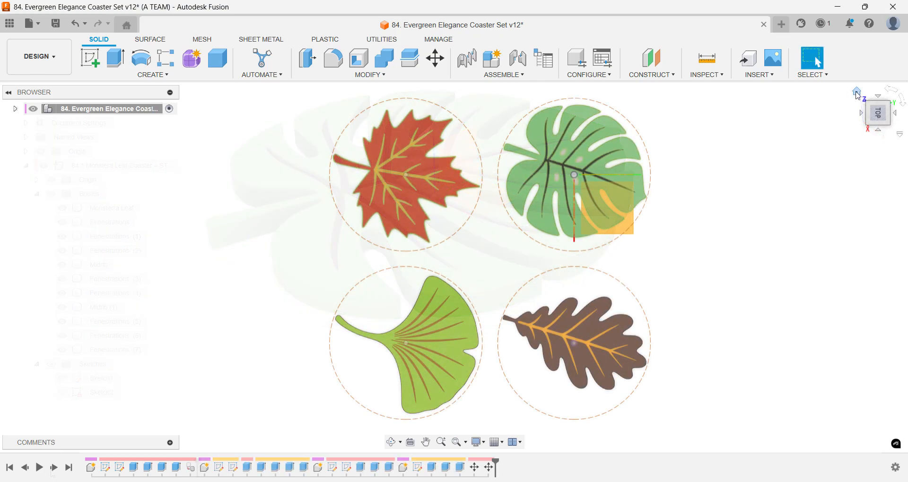
- Hide the sketches of the oak, ginkgo and maple leaf coasters in the full set and collapse those three components
click(858, 93)
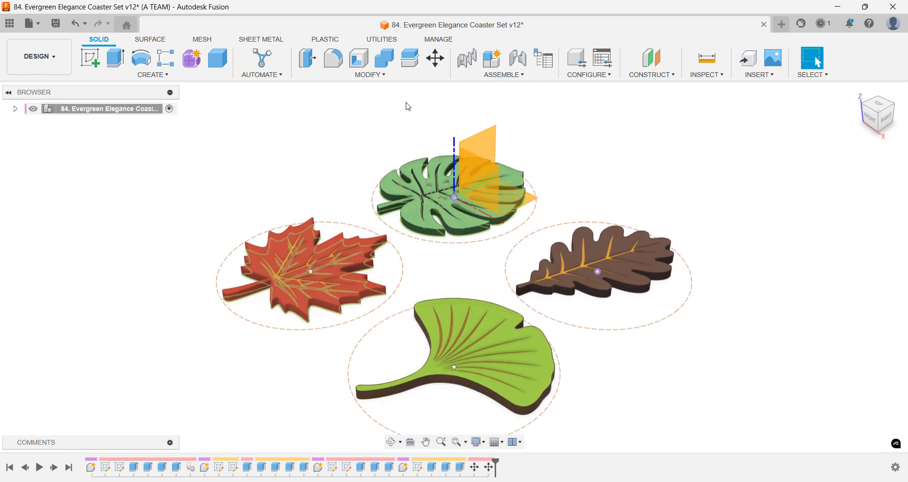
click(15, 110)
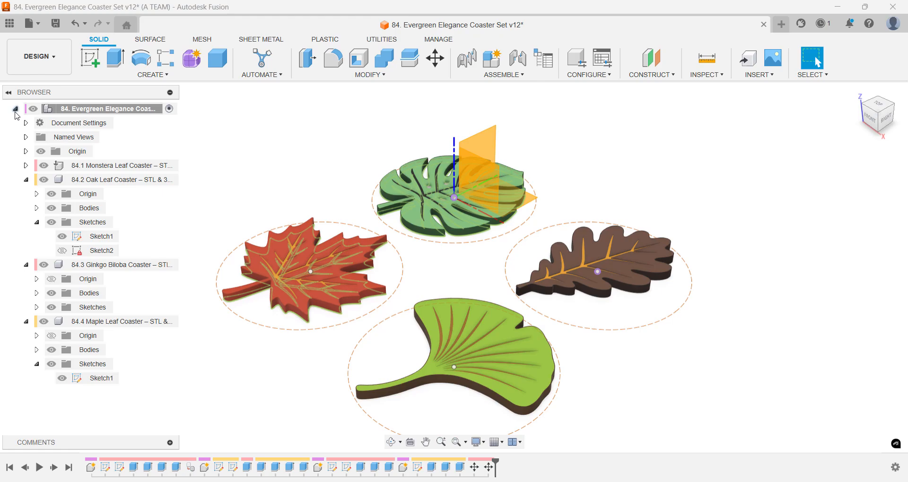
click(51, 222)
click(51, 307)
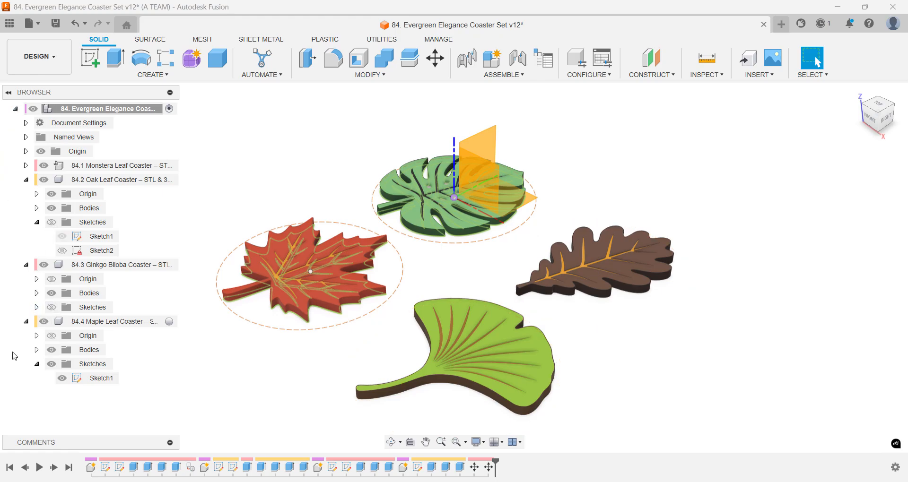
click(51, 364)
click(26, 181)
click(26, 194)
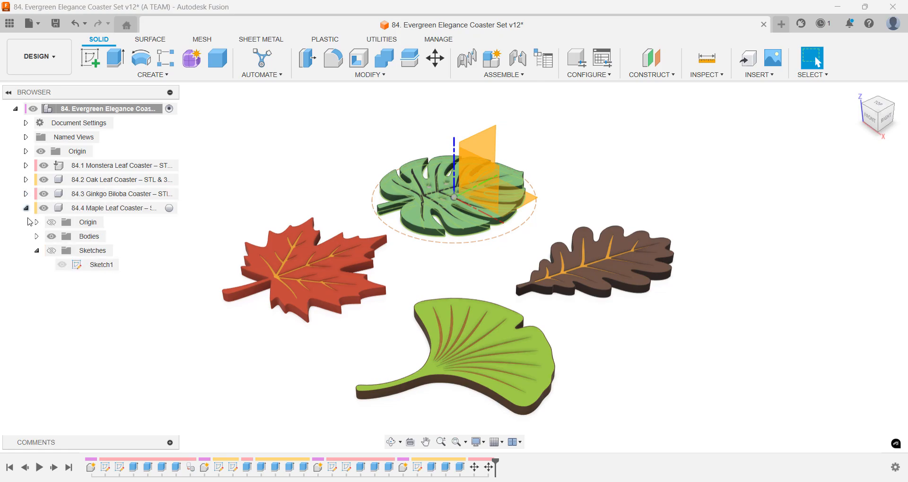
click(26, 208)
- Hide the Monstera leaf coaster's sketches and collapse its component
click(26, 165)
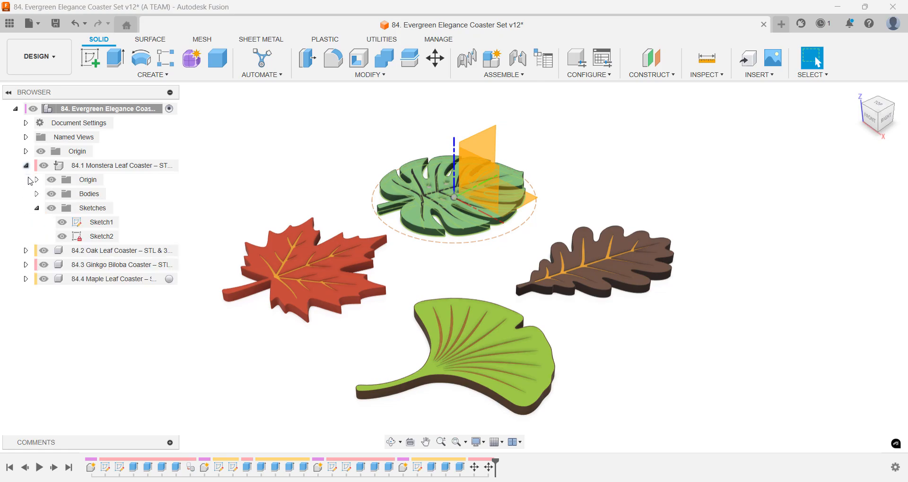
click(51, 208)
click(26, 165)
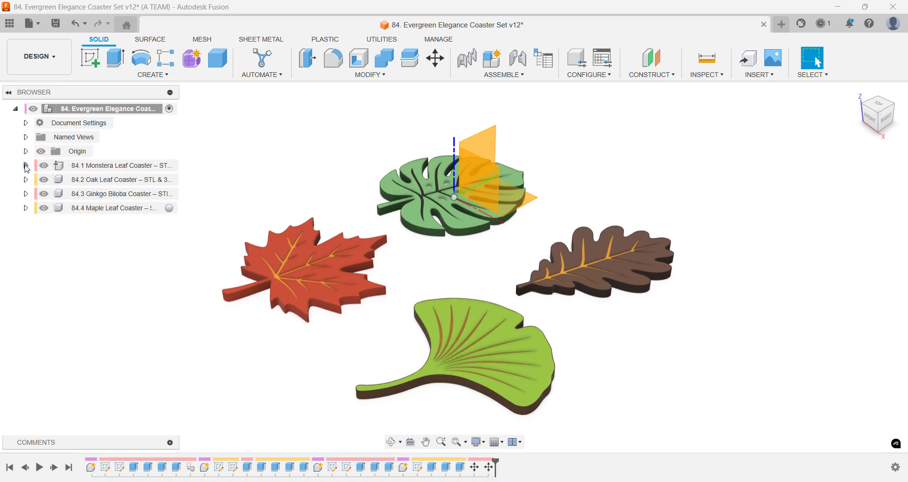
- Review the mesh export formats and high refinement settings for the 84.1 Monstera Leaf Coaster component, closing the export without saving
click(78, 166)
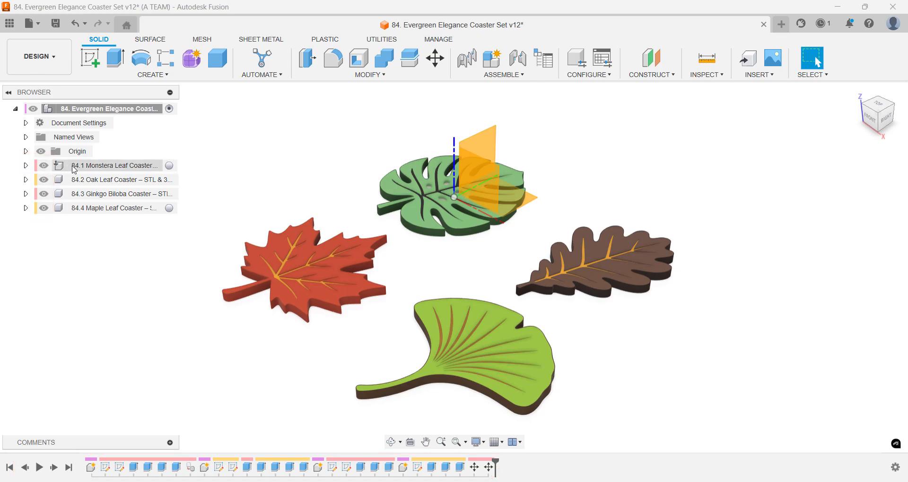
right_click(79, 169)
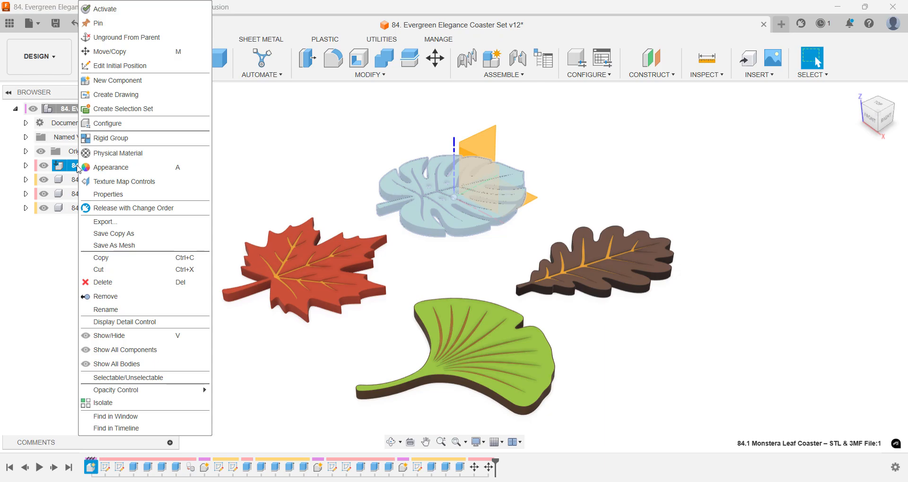
click(121, 244)
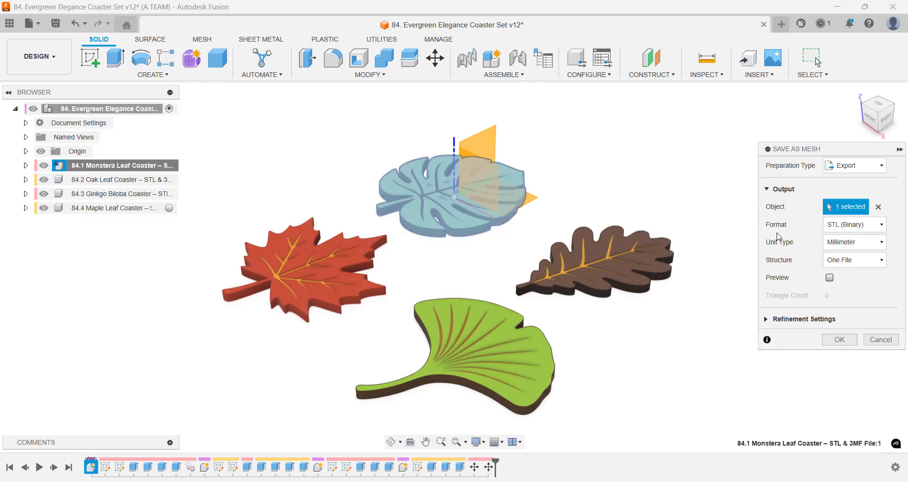
click(863, 228)
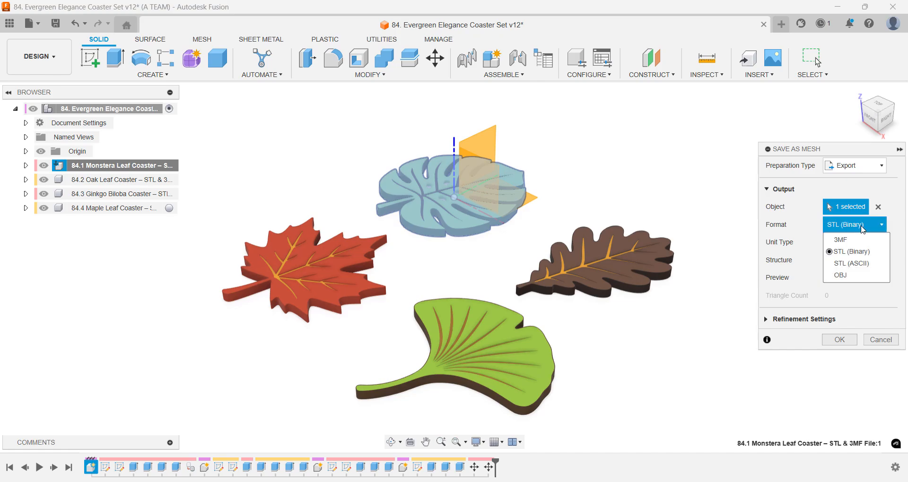
click(862, 229)
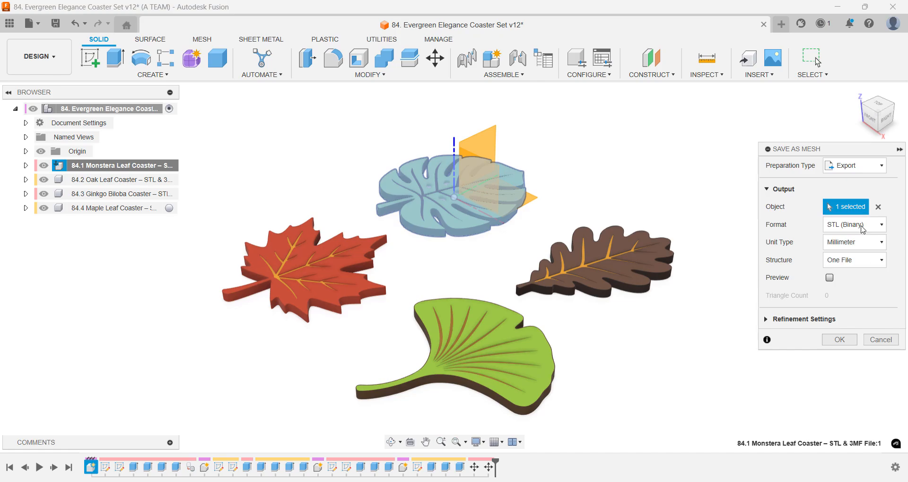
click(766, 320)
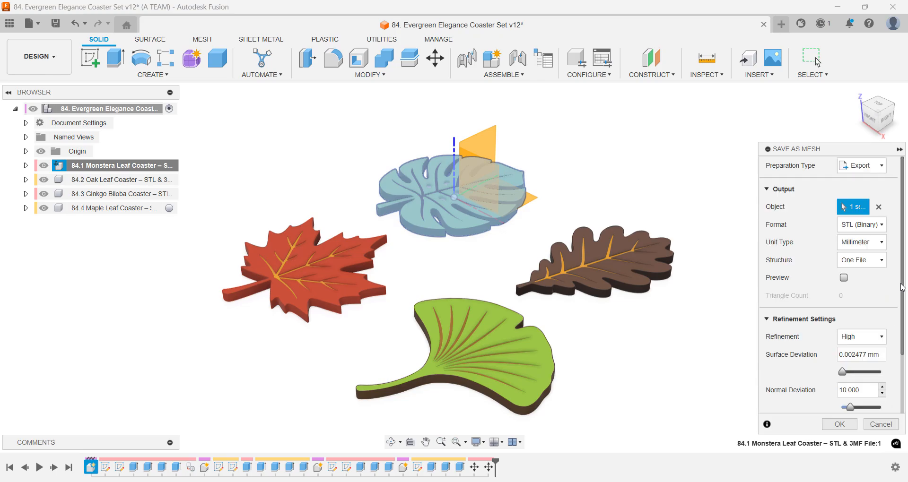
scroll(893, 331, down, 3)
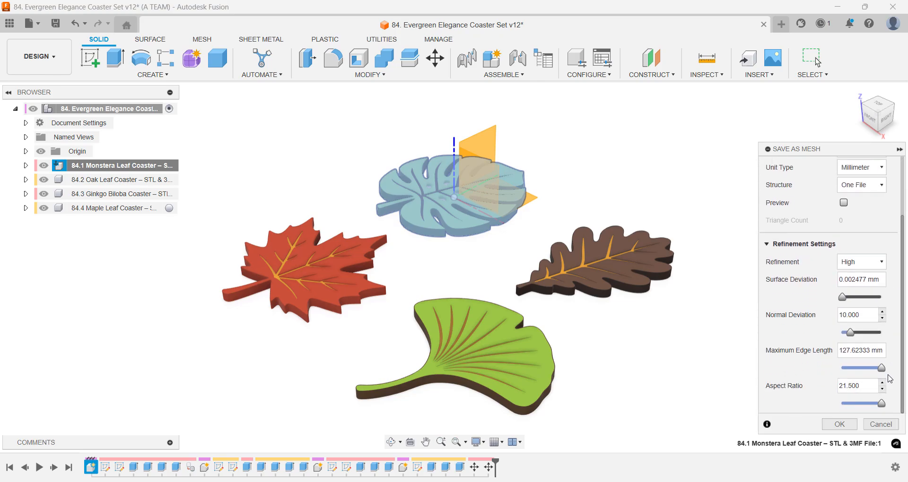
click(882, 425)
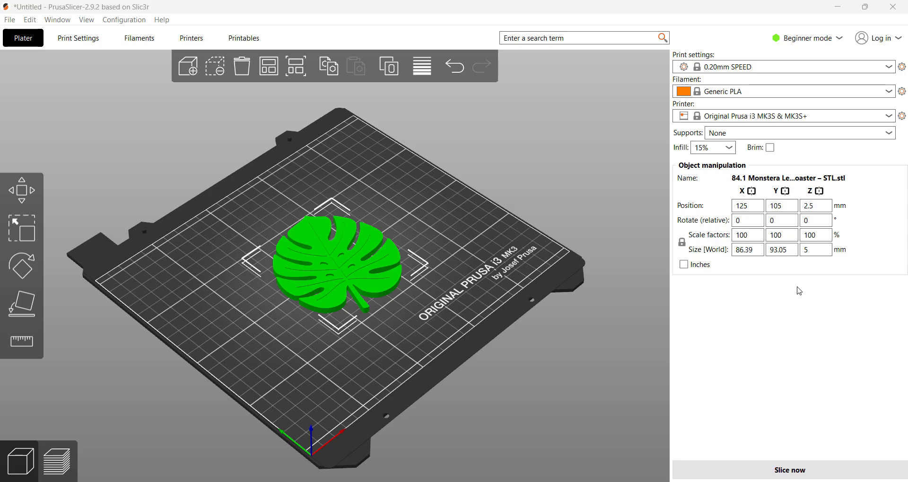
- In PrusaSlicer, check the available print presets, keep 0.20mm SPEED, and slice the Monstera leaf coaster
click(804, 68)
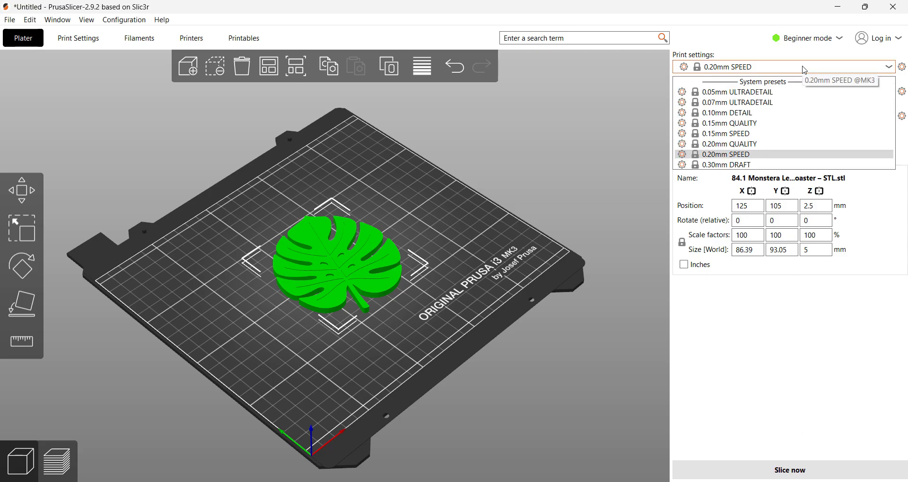
click(805, 68)
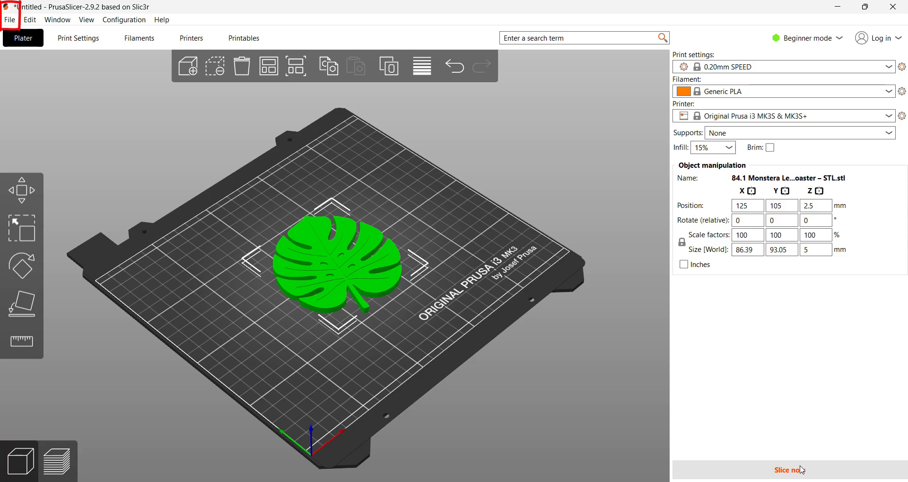
click(803, 470)
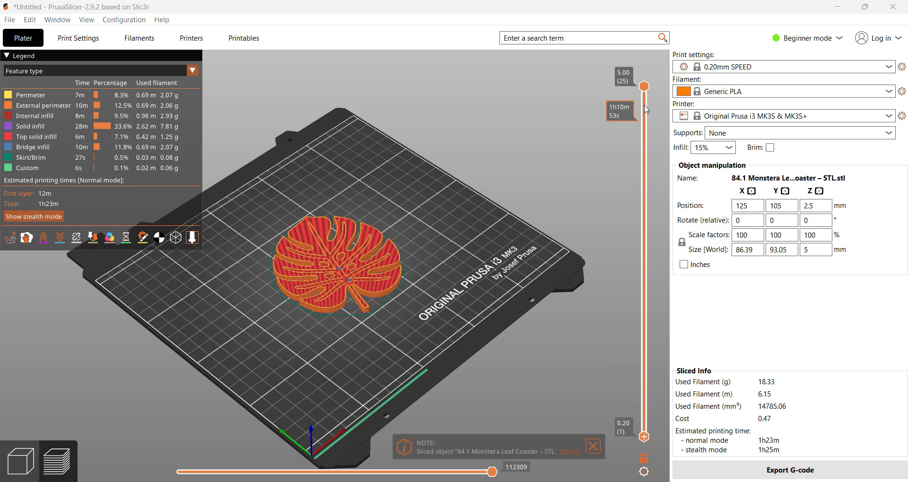
- Add a colour change at layer 19 (3.80 mm) of the sliced Monstera leaf coaster
mouse_move(644, 89)
mouse_down()
mouse_move(644, 331)
mouse_move(619, 438)
mouse_move(633, 355)
mouse_move(644, 86)
mouse_up()
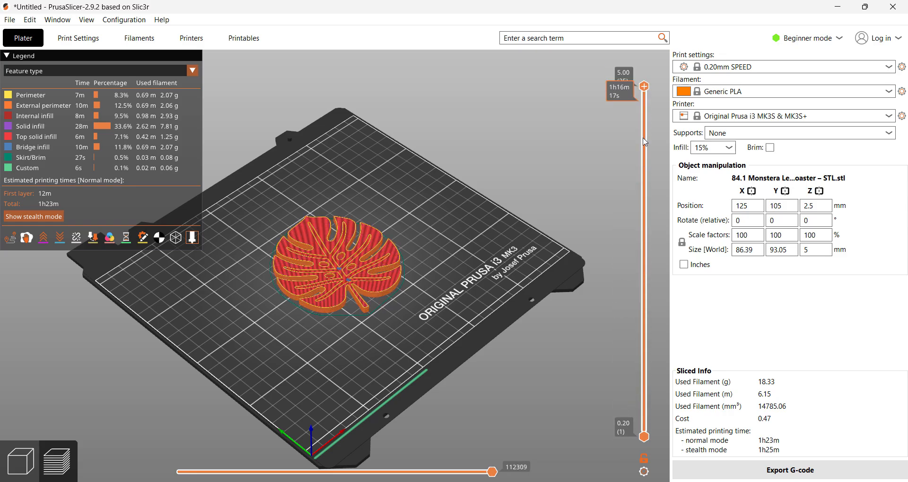
drag(644, 437, 638, 179)
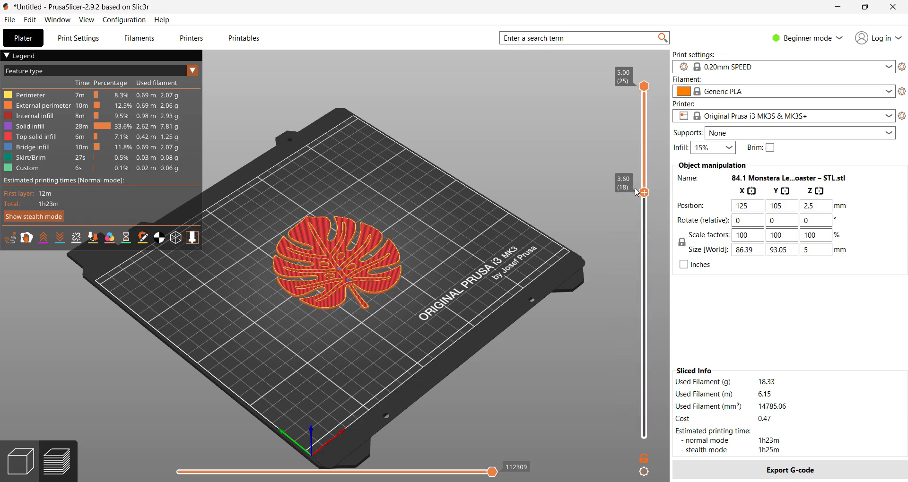
right_click(643, 178)
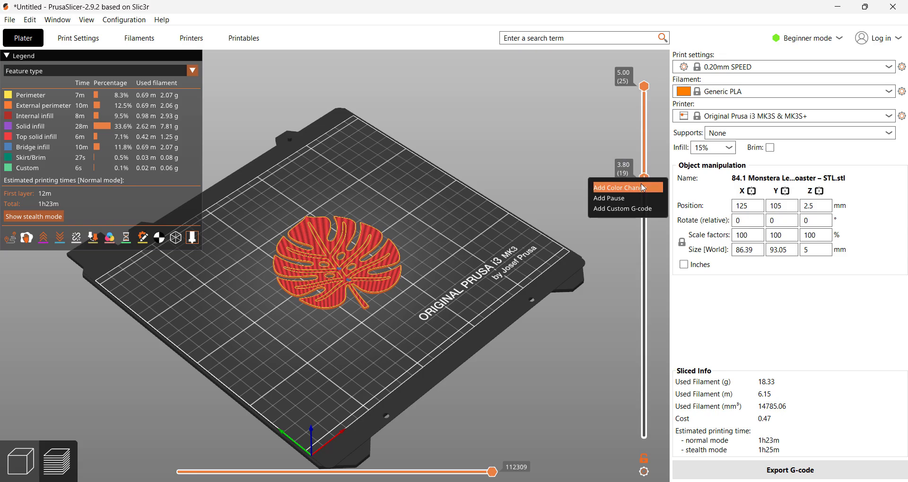
click(643, 188)
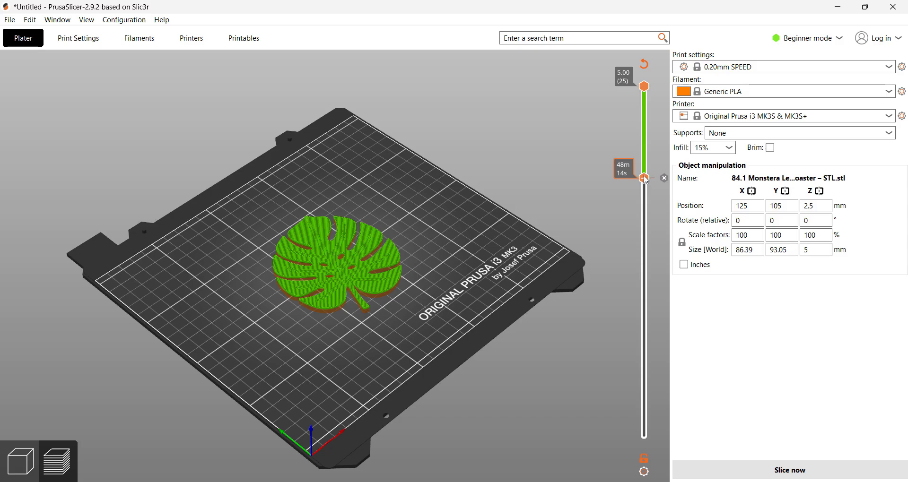
- Add a second colour change at layer 24 (4.80 mm) of the Monstera leaf coaster
drag(646, 180, 648, 114)
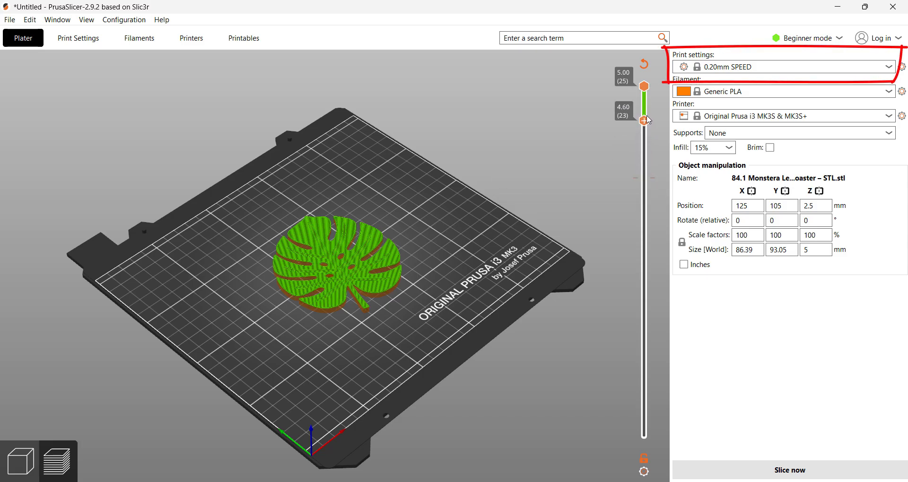
right_click(649, 110)
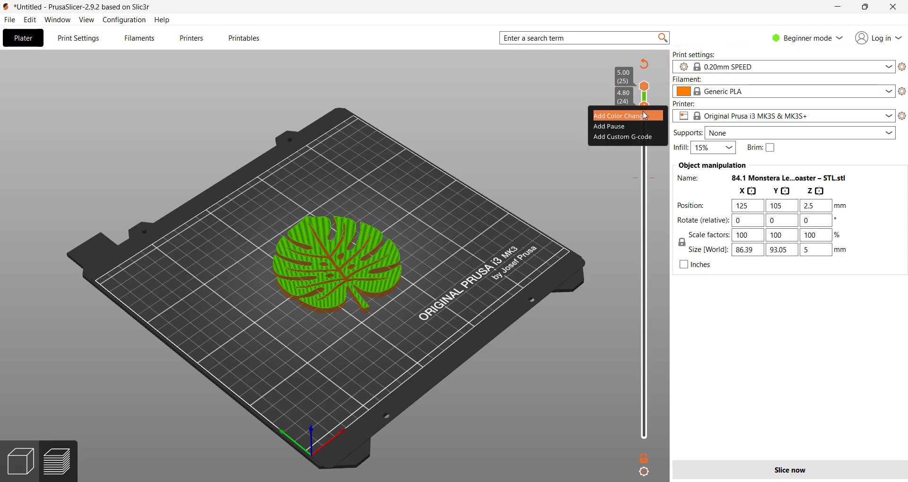
click(644, 116)
- Restore the preview to the full layer range from 0.20 to 5.00 mm and slice the coaster again
drag(644, 107, 644, 443)
mouse_move(644, 87)
mouse_down()
mouse_move(630, 427)
mouse_move(644, 86)
mouse_up()
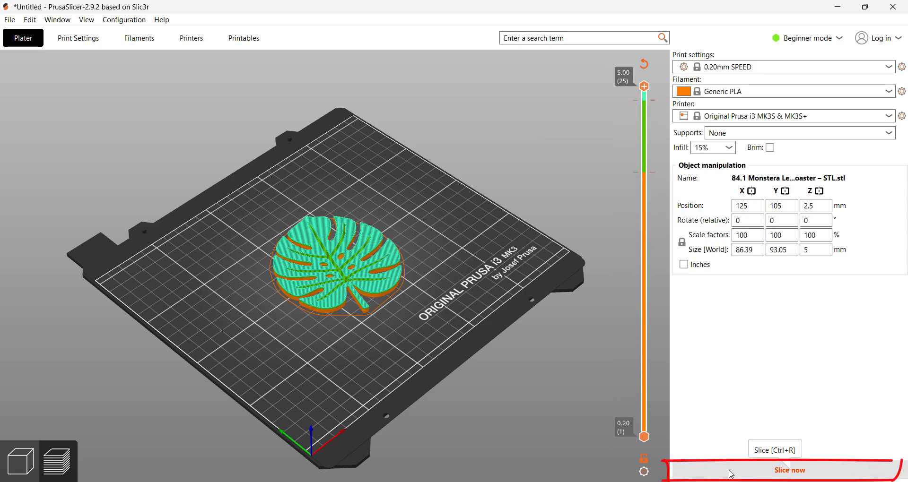
click(731, 473)
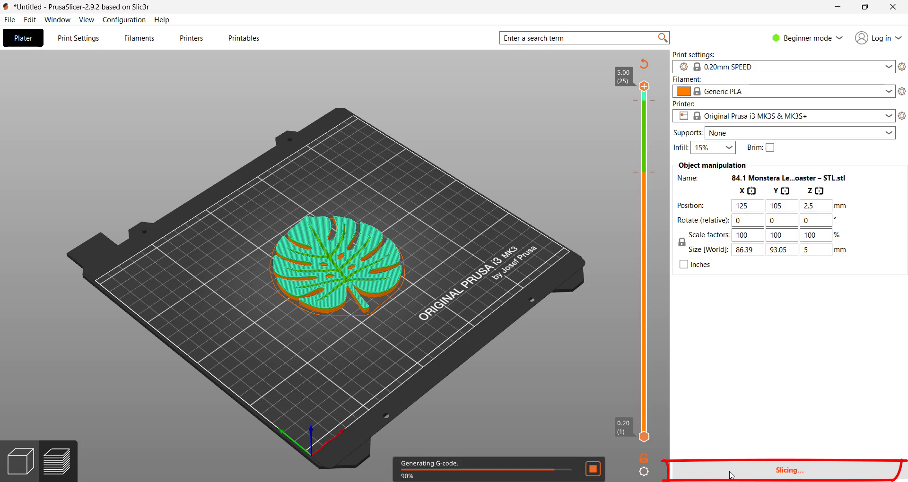